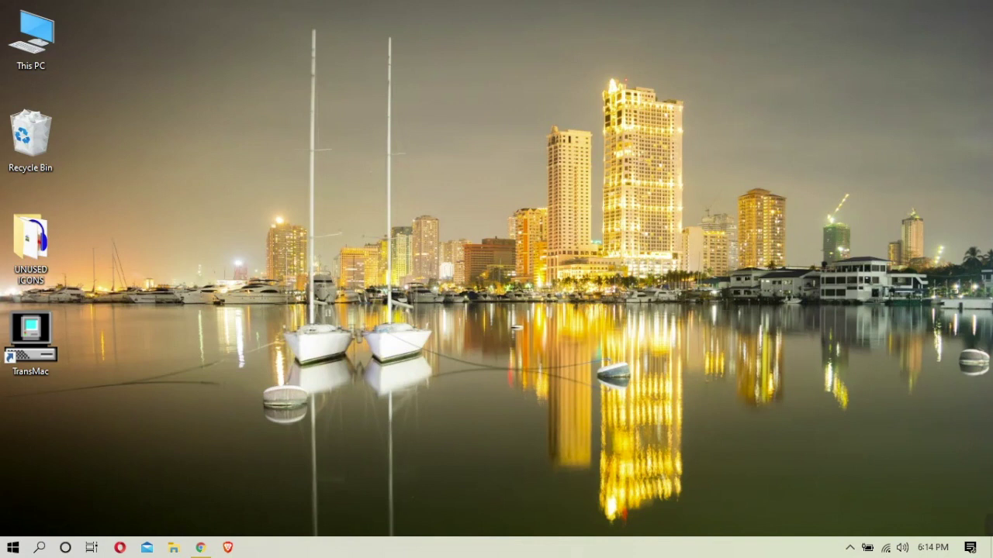
Step: Open This PC from the desktop to view the computer's drives
{"action": "double_click", "coordinate": [31, 35]}
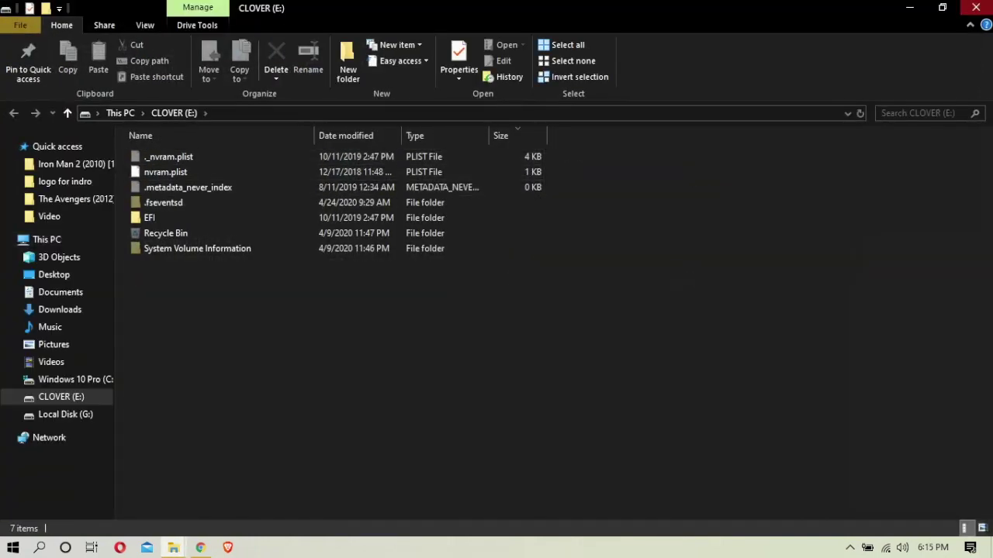
Step: Go from the CLOVER (E:) contents back to the This PC drive overview
{"action": "left_click", "coordinate": [46, 239]}
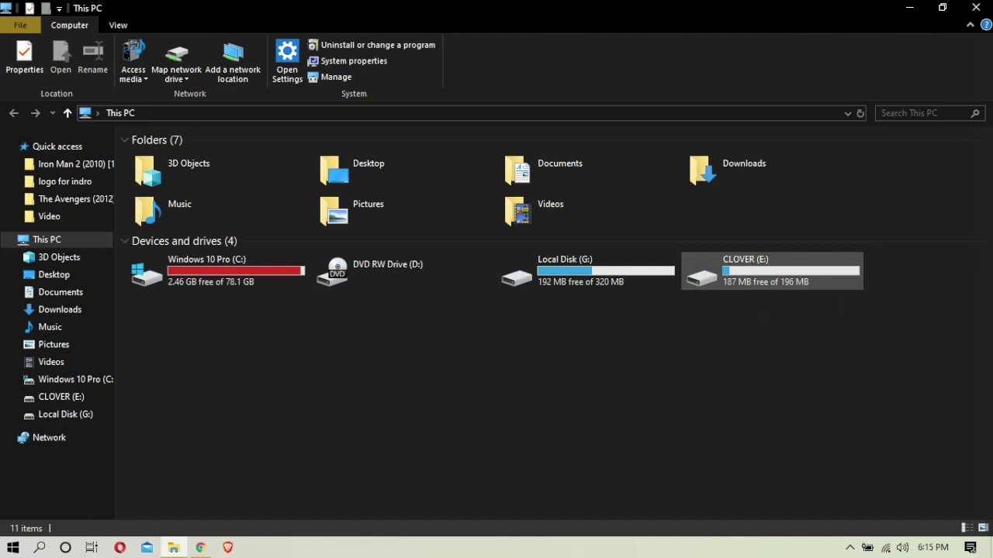
Step: Open Disk Management in Computer Management and select Disk 1's 19.59 GB unallocated space
{"action": "right_click", "coordinate": [51, 241]}
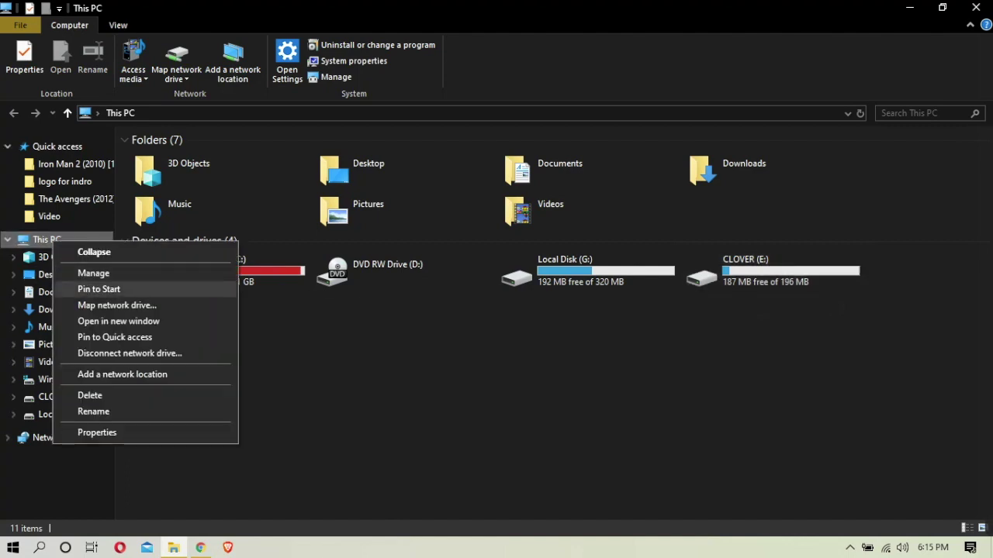
{"action": "key", "text": "Escape"}
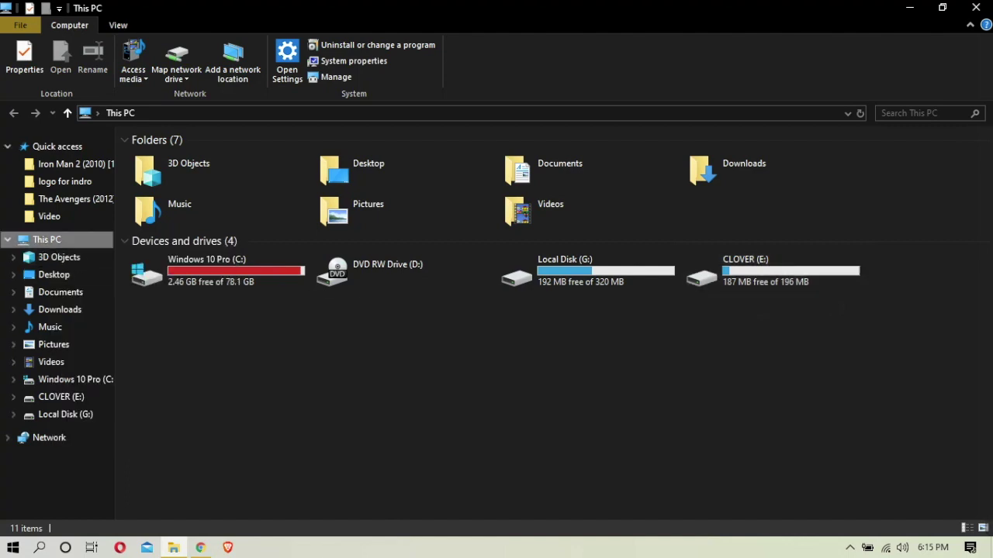
{"action": "right_click", "coordinate": [44, 242]}
{"action": "left_click", "coordinate": [83, 272]}
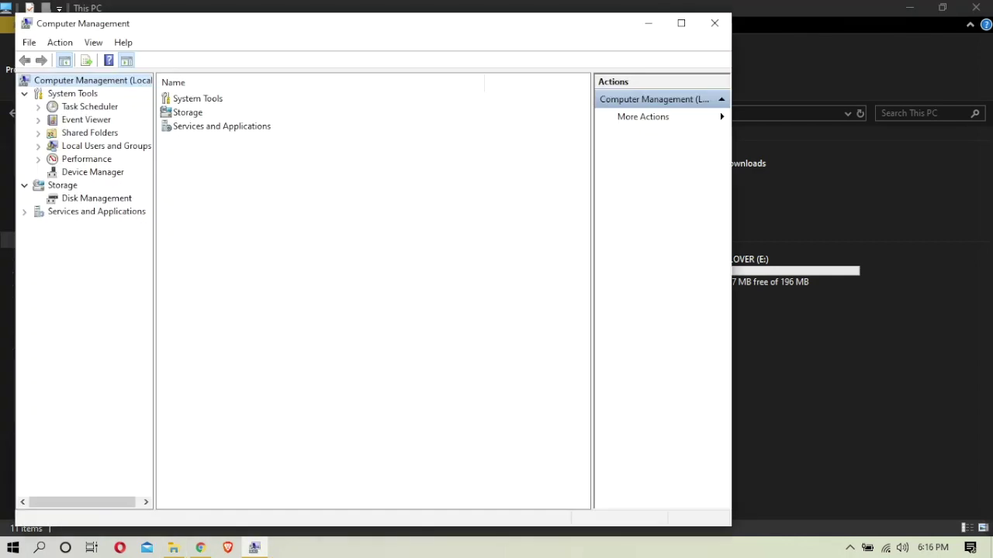
{"action": "left_click", "coordinate": [96, 198]}
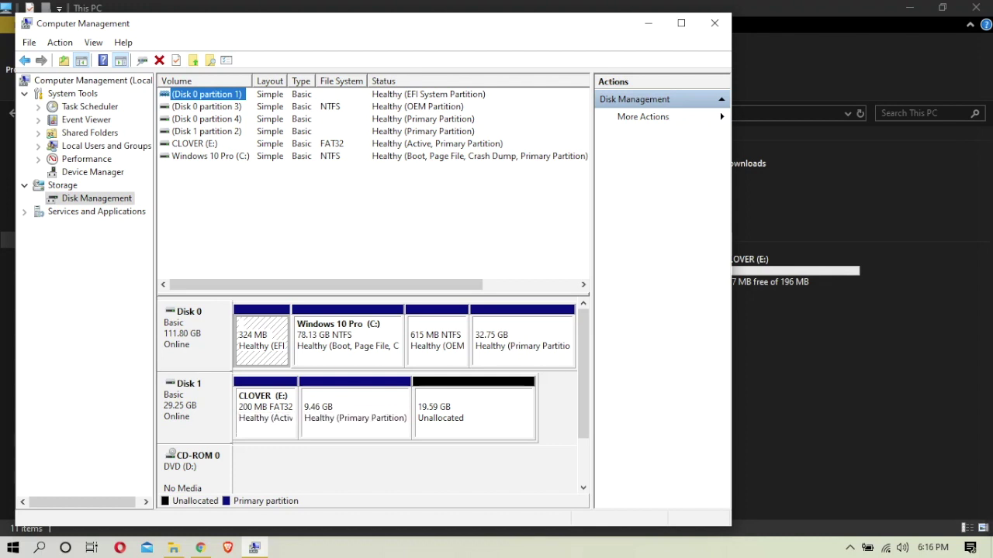
{"action": "left_click", "coordinate": [473, 411]}
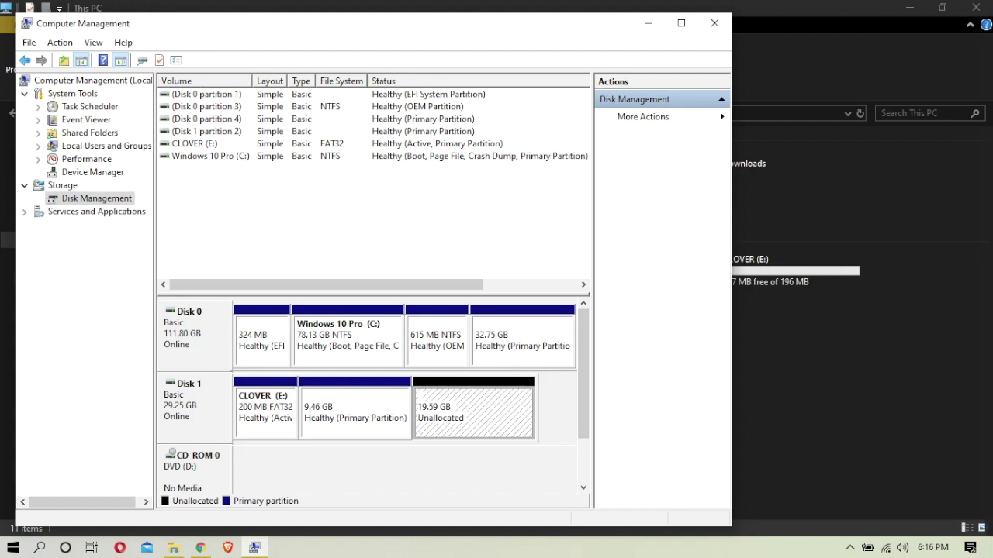
Step: Start a New Simple Volume on the unallocated space, keeping 20064 MB size and letter F
{"action": "right_click", "coordinate": [480, 404]}
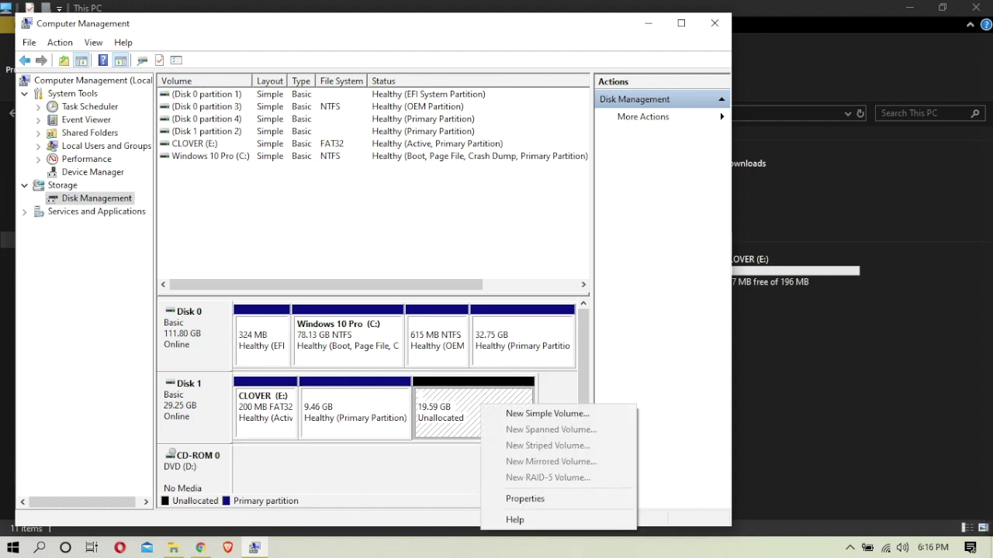
{"action": "left_click", "coordinate": [547, 413]}
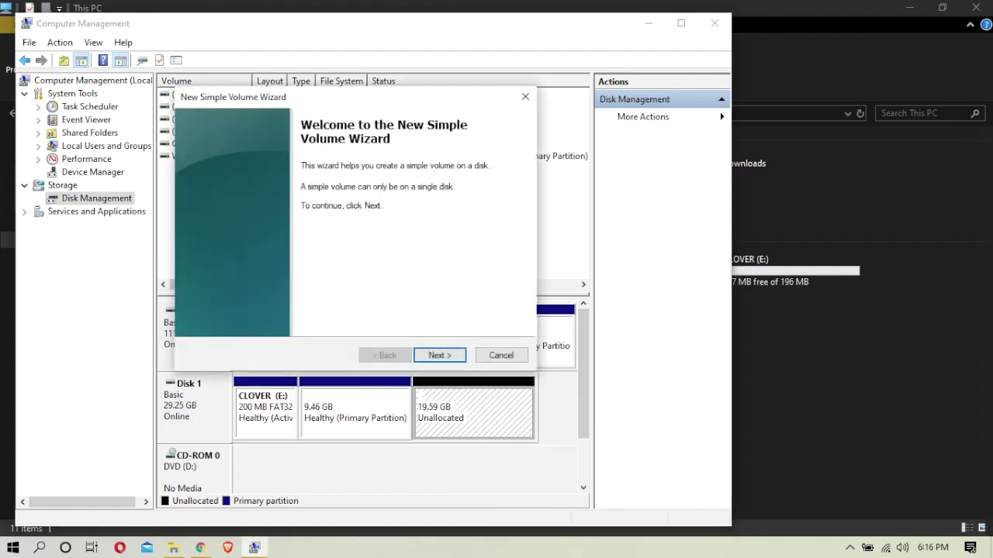
{"action": "key", "text": "Return"}
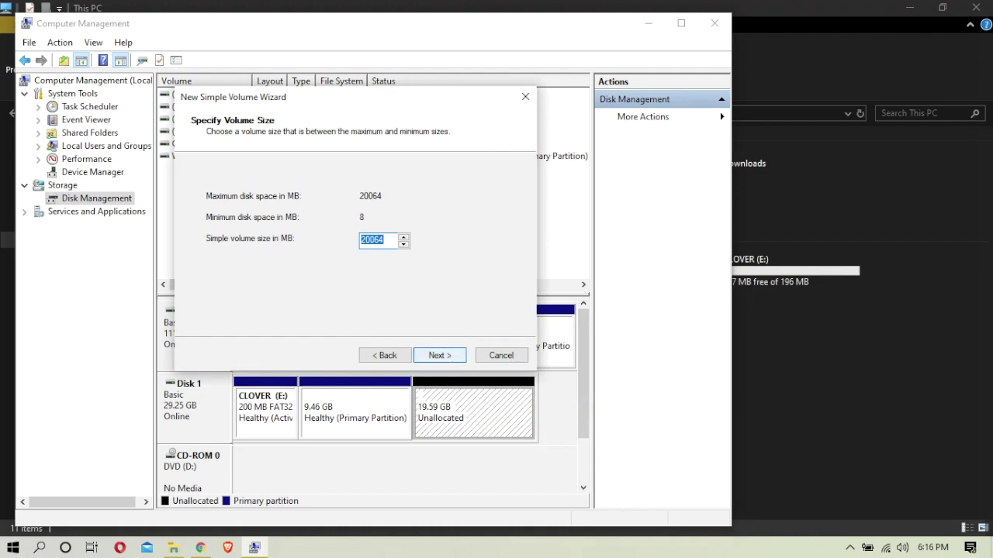
{"action": "key", "text": "Return"}
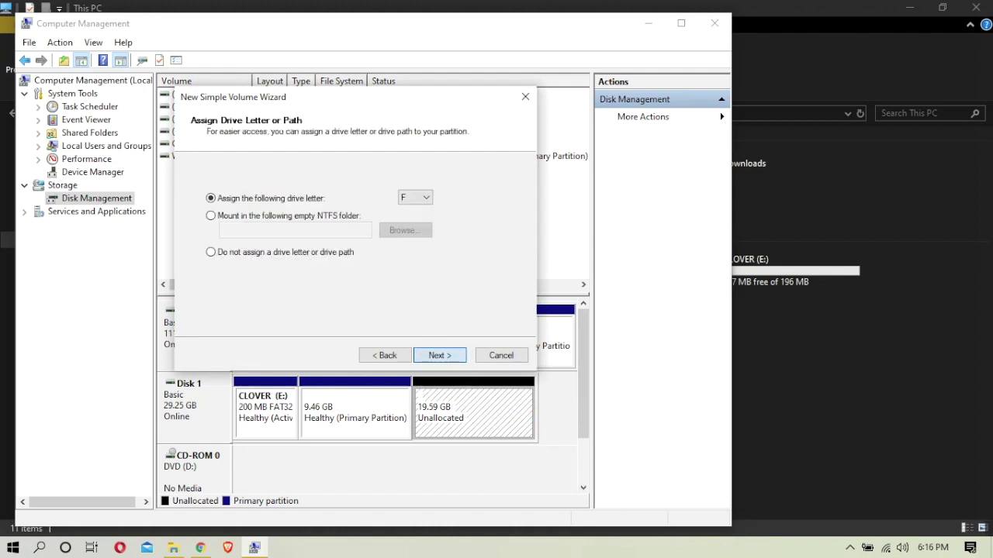
{"action": "key", "text": "Return"}
Step: Format the volume as FAT32 with the label 'win10' and finish the wizard
{"action": "key", "text": "alt+Down"}
{"action": "key", "text": "Up"}
{"action": "key", "text": "Return"}
{"action": "key", "text": "Tab"}
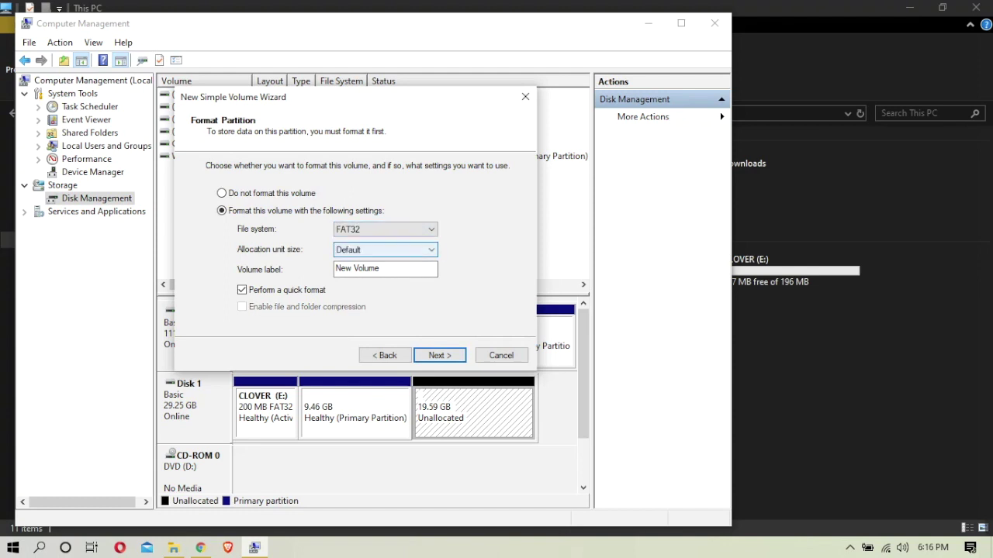
{"action": "key", "text": "Tab"}
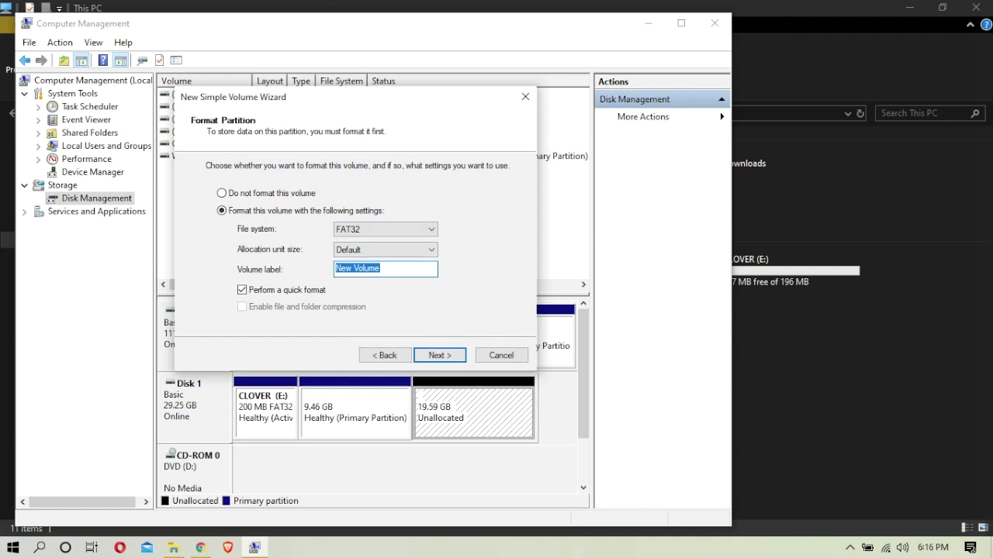
{"action": "type", "text": "win10"}
{"action": "left_click", "coordinate": [439, 355]}
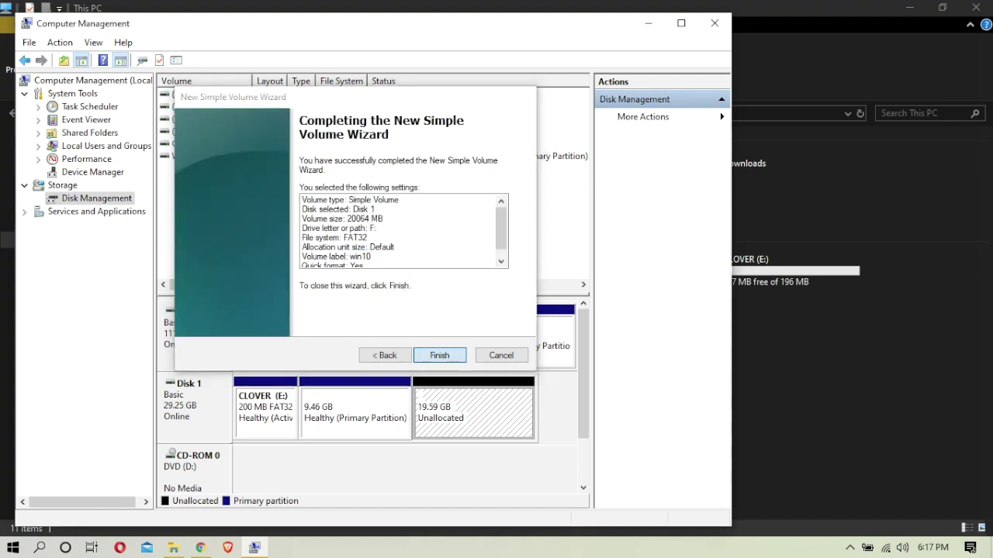
{"action": "left_click", "coordinate": [439, 356]}
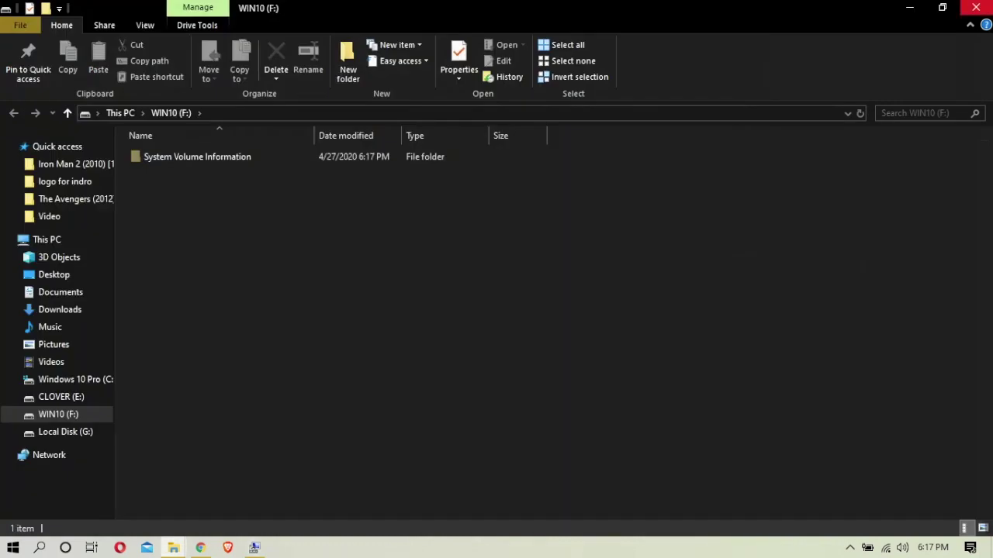
Step: Close the auto-opened WIN10 (F:) window and the Computer Management window
{"action": "left_click", "coordinate": [976, 7]}
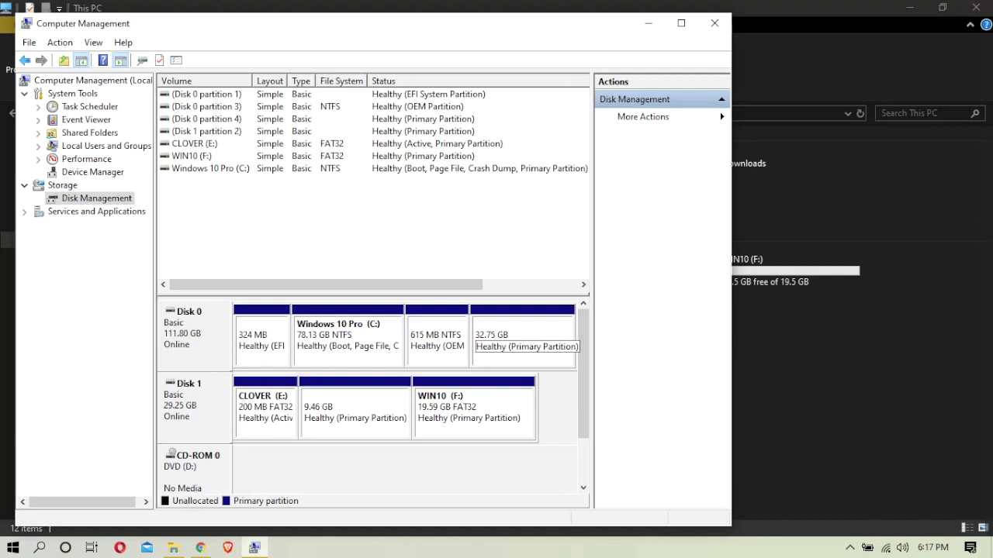
{"action": "left_click", "coordinate": [714, 23]}
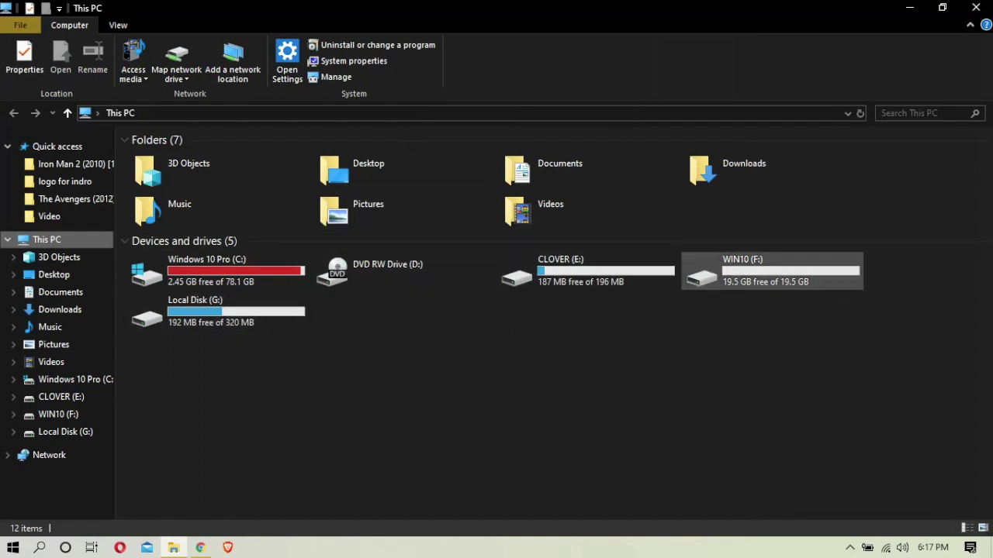
Step: Check that WIN10 (F:) is empty, return to This PC, and restore the window size
{"action": "double_click", "coordinate": [744, 271]}
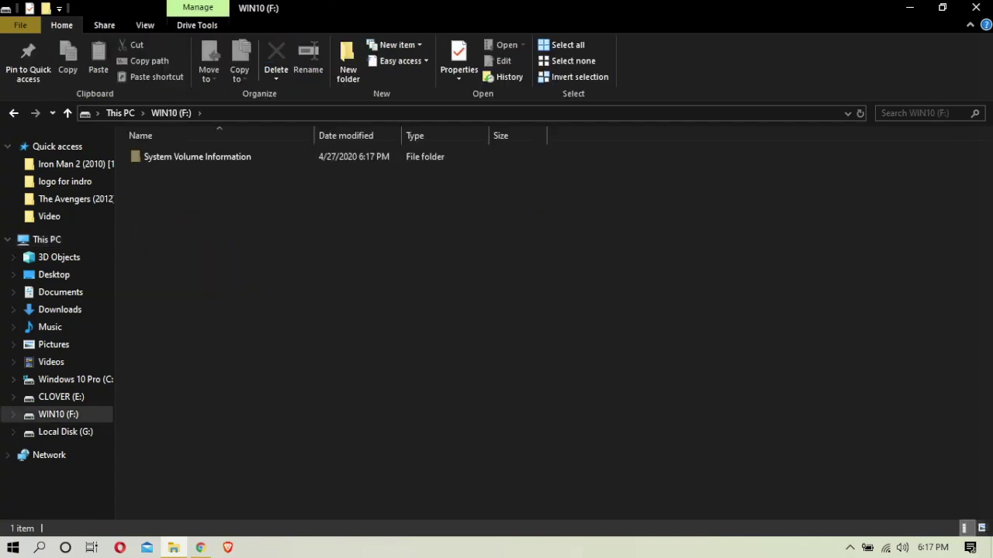
{"action": "left_click", "coordinate": [13, 112]}
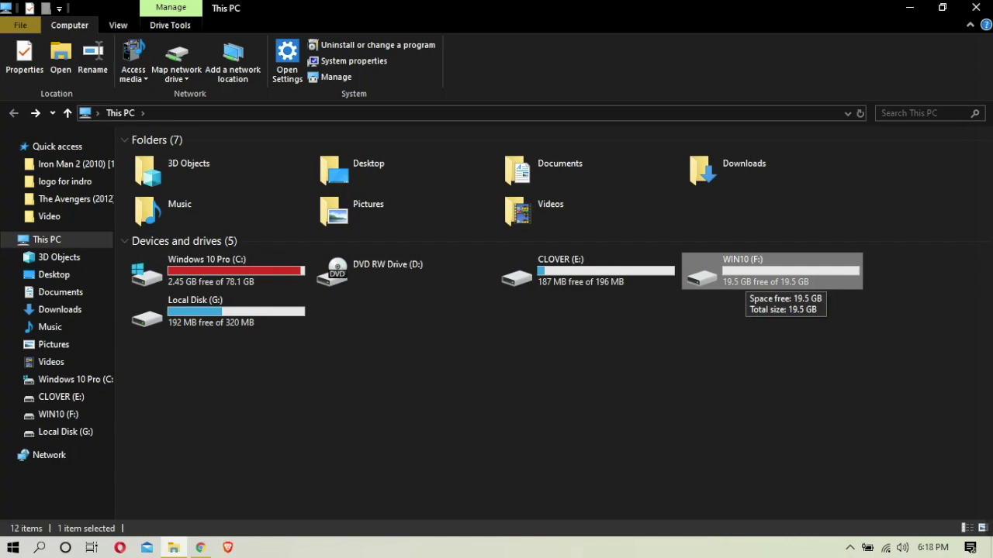
{"action": "key", "text": "super+Down"}
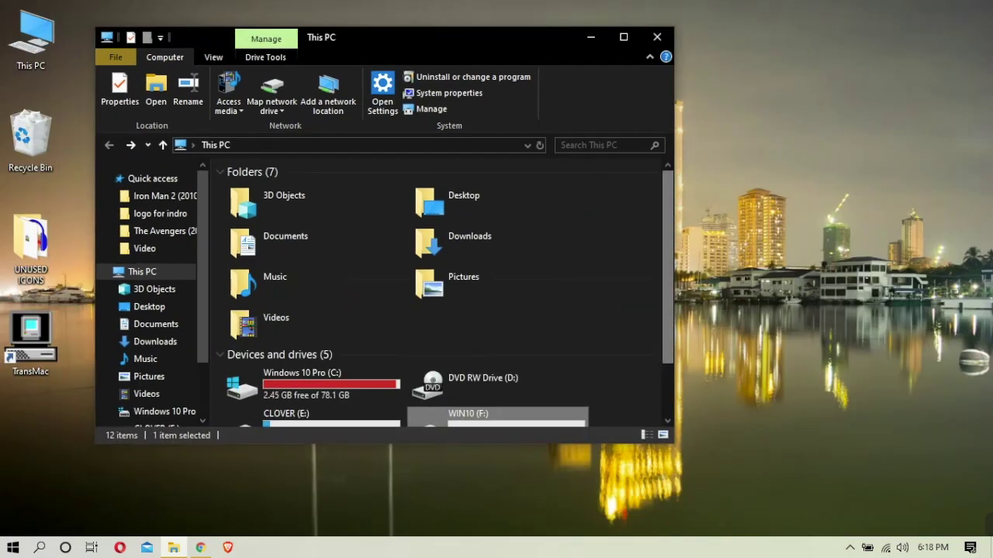
Step: Mount Windows10 may 2019.iso as DVD Drive (L:) ESD-ISO and select it in This PC
{"action": "scroll", "coordinate": [496, 224], "scroll_direction": "down", "scroll_amount": 2}
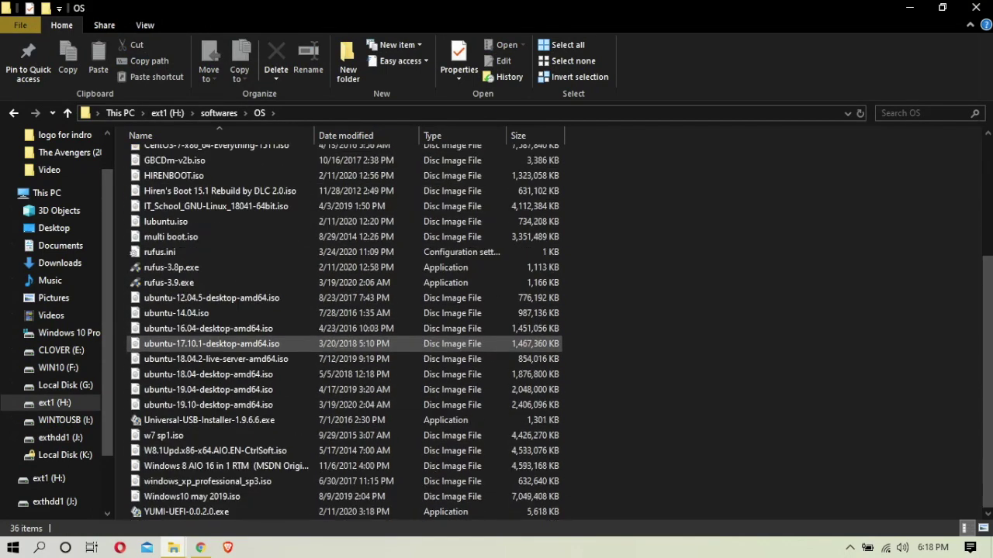
{"action": "double_click", "coordinate": [192, 496]}
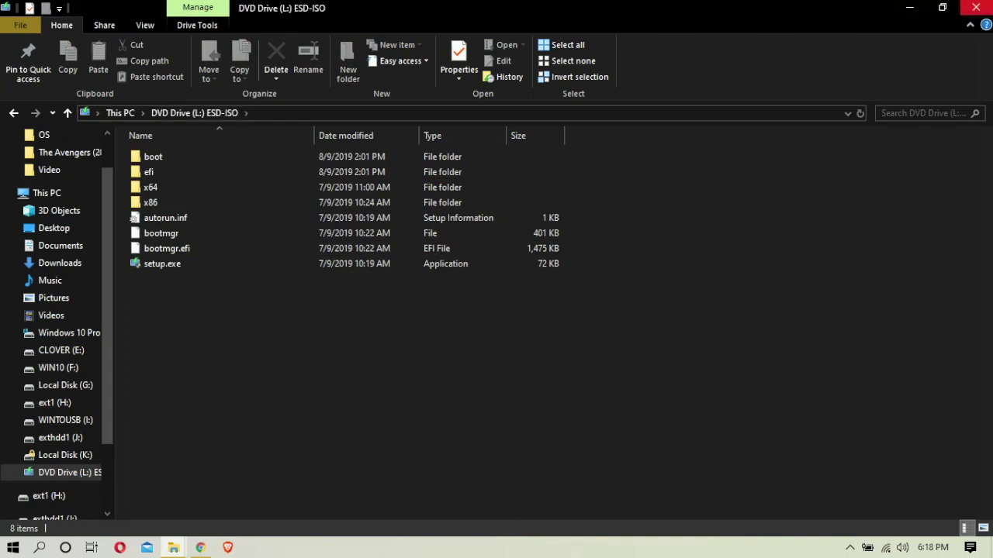
{"action": "left_click", "coordinate": [975, 7]}
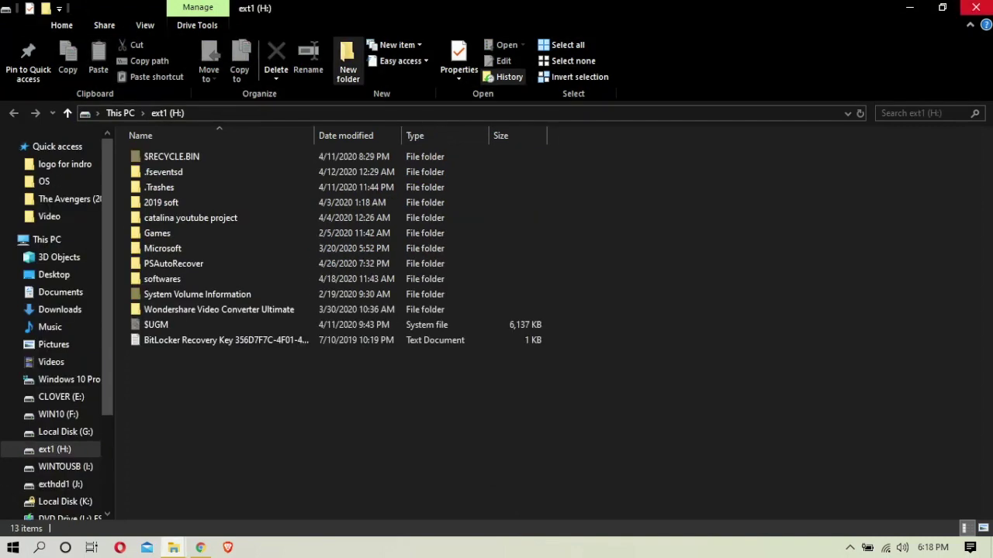
{"action": "left_click", "coordinate": [976, 8]}
{"action": "left_click", "coordinate": [975, 8]}
{"action": "key", "text": "Return"}
{"action": "left_click", "coordinate": [402, 353]}
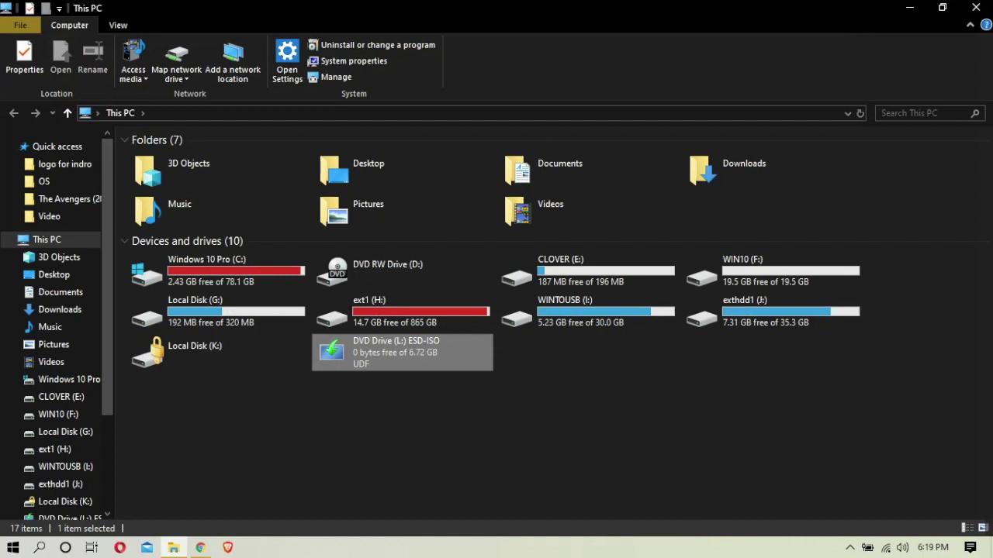
Step: Open the ESD-ISO drive's contents and copy all eight setup files and folders
{"action": "right_click", "coordinate": [391, 355]}
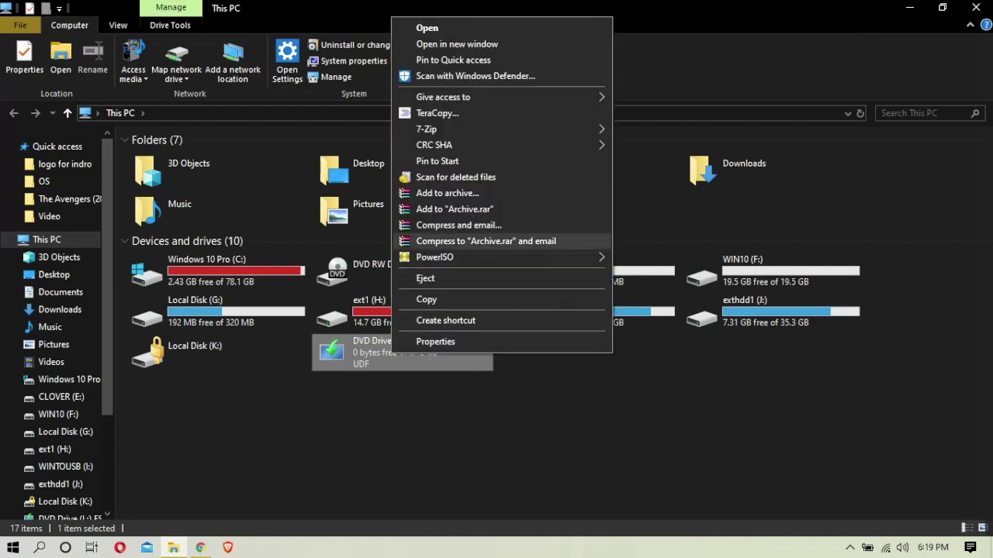
{"action": "left_click", "coordinate": [426, 28]}
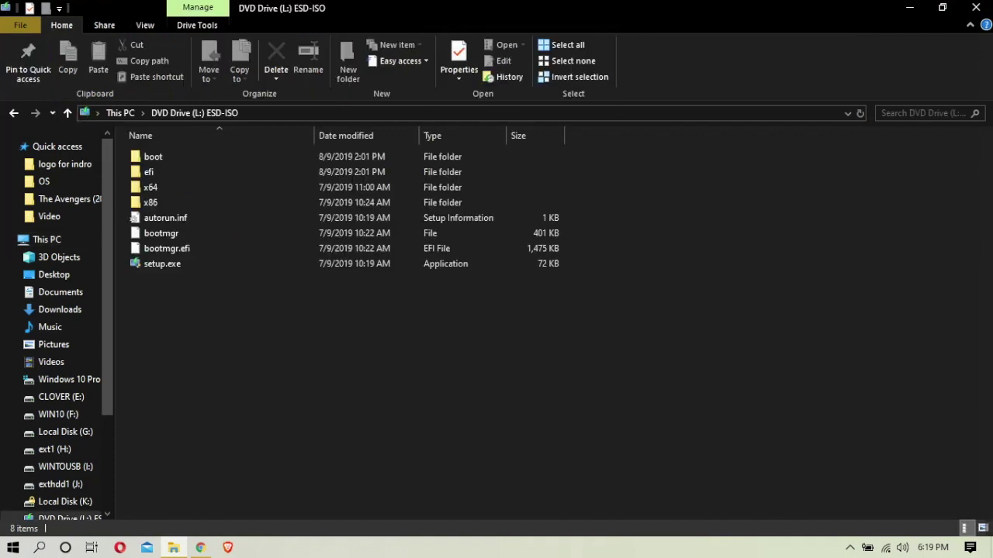
{"action": "left_click_drag", "start_coordinate": [282, 343], "coordinate": [127, 147]}
{"action": "right_click", "coordinate": [226, 202]}
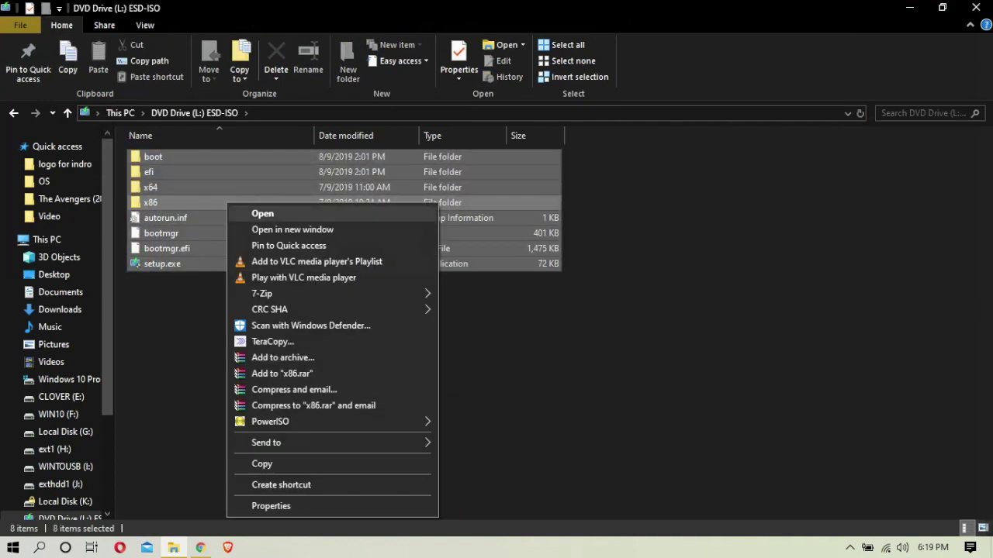
{"action": "left_click", "coordinate": [262, 464]}
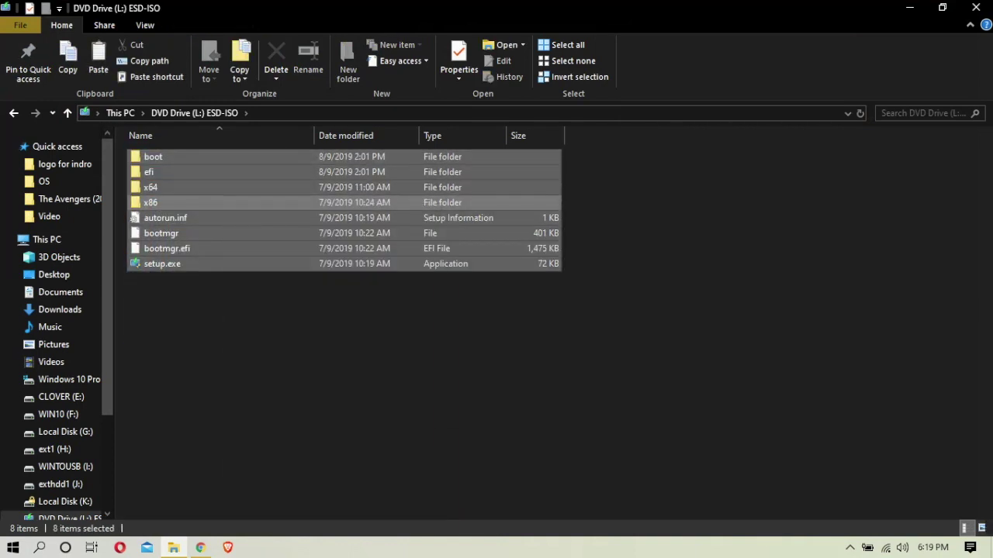
Step: Open WIN10 (F:) in a second This PC window beside the ESD-ISO files
{"action": "key", "text": "super+Down"}
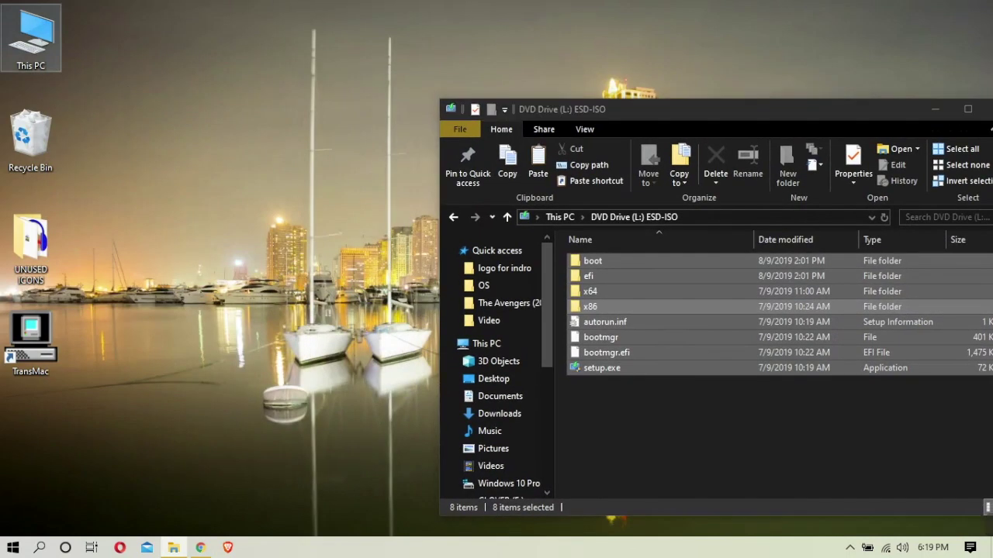
{"action": "double_click", "coordinate": [31, 37]}
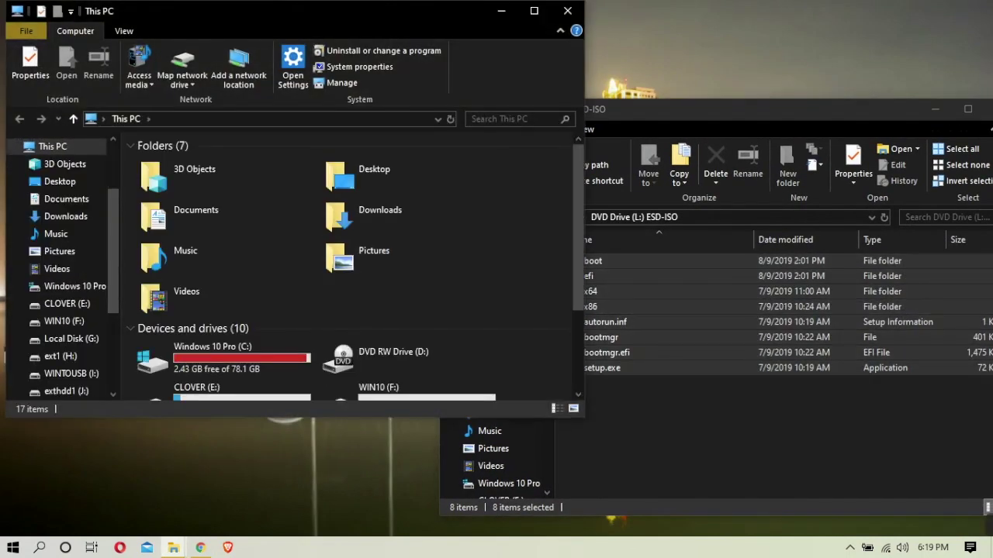
{"action": "scroll", "coordinate": [408, 325], "scroll_direction": "down", "scroll_amount": 4}
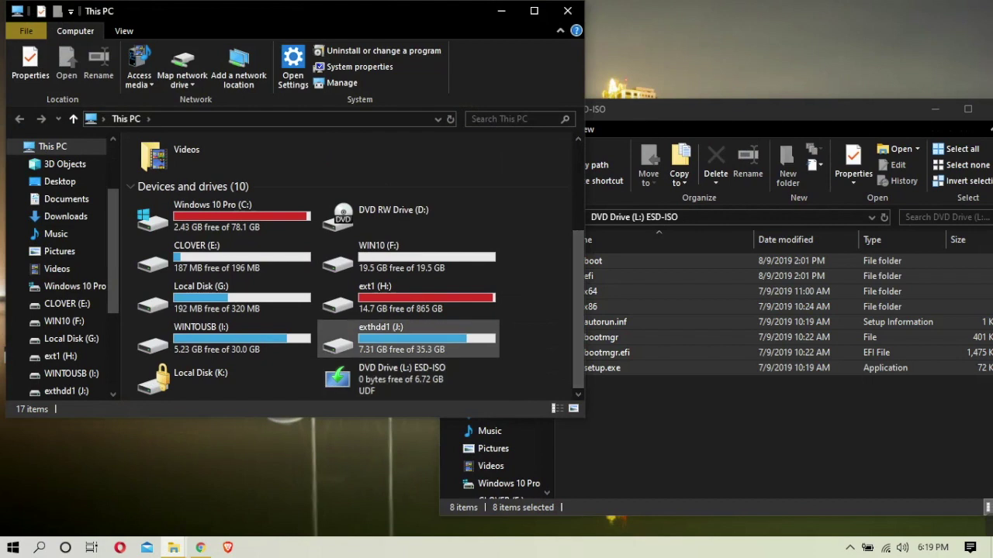
{"action": "double_click", "coordinate": [379, 256]}
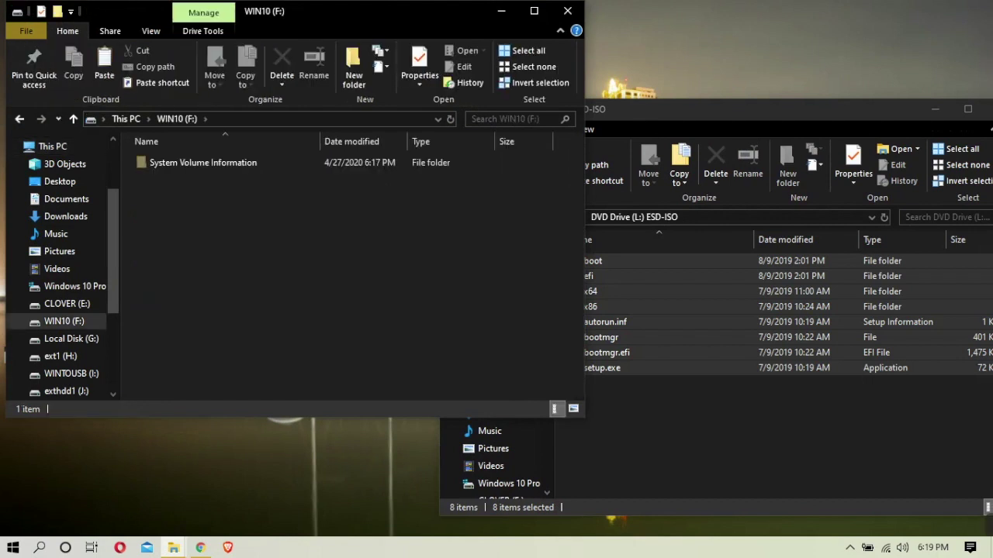
{"action": "key", "text": "alt+Tab"}
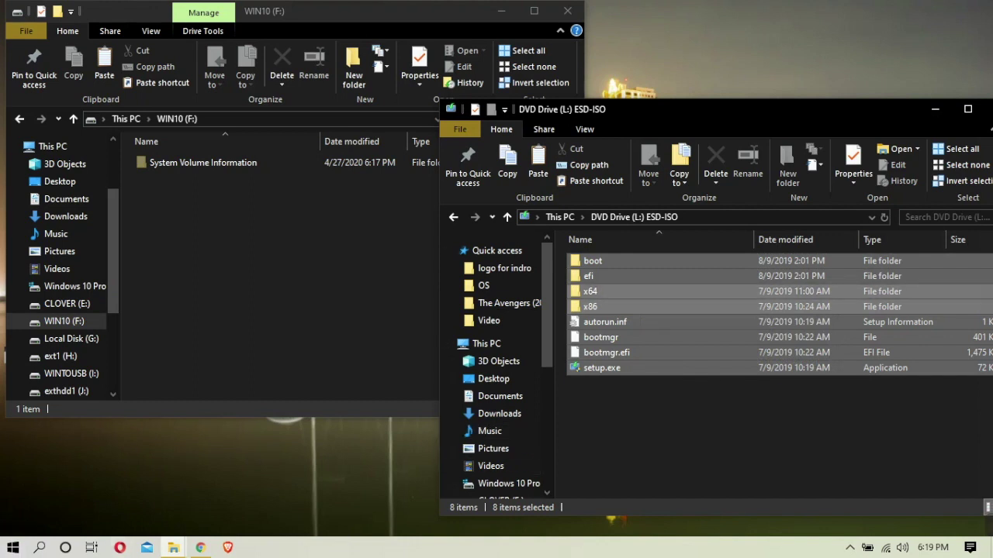
Step: Deselect x86 and drag the remaining seven ESD-ISO items onto WIN10 (F:)
{"action": "left_click", "coordinate": [597, 307], "text": "ctrl"}
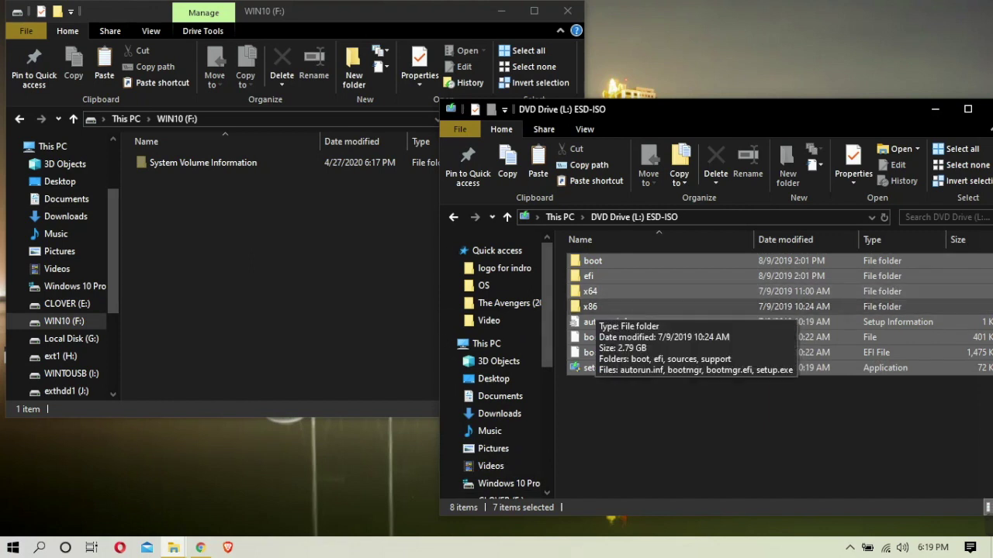
{"action": "left_click_drag", "start_coordinate": [590, 276], "coordinate": [263, 275]}
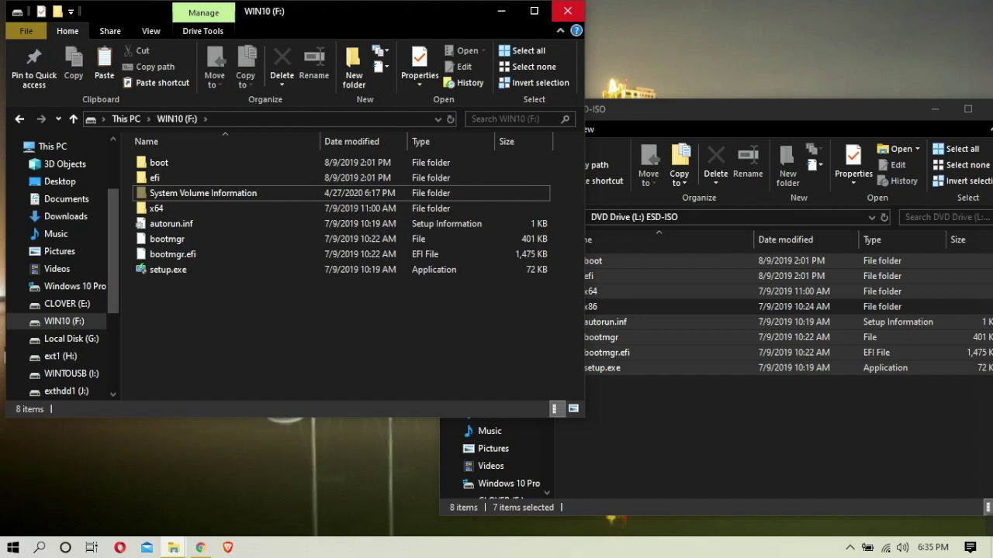
Step: Close the WIN10 (F:) and DVD drive windows and refresh the desktop
{"action": "left_click", "coordinate": [567, 10]}
{"action": "left_click_drag", "start_coordinate": [698, 108], "coordinate": [446, 70]}
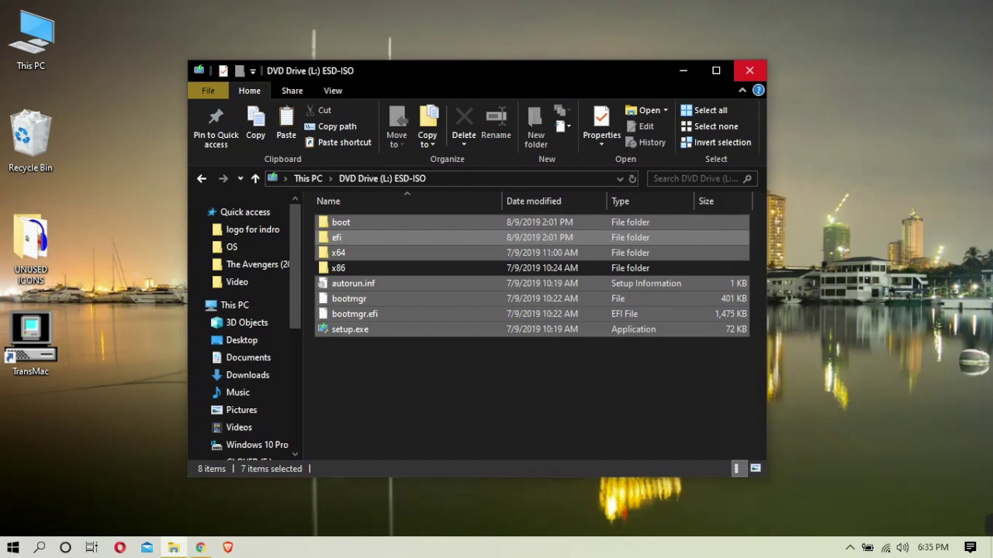
{"action": "left_click", "coordinate": [750, 71]}
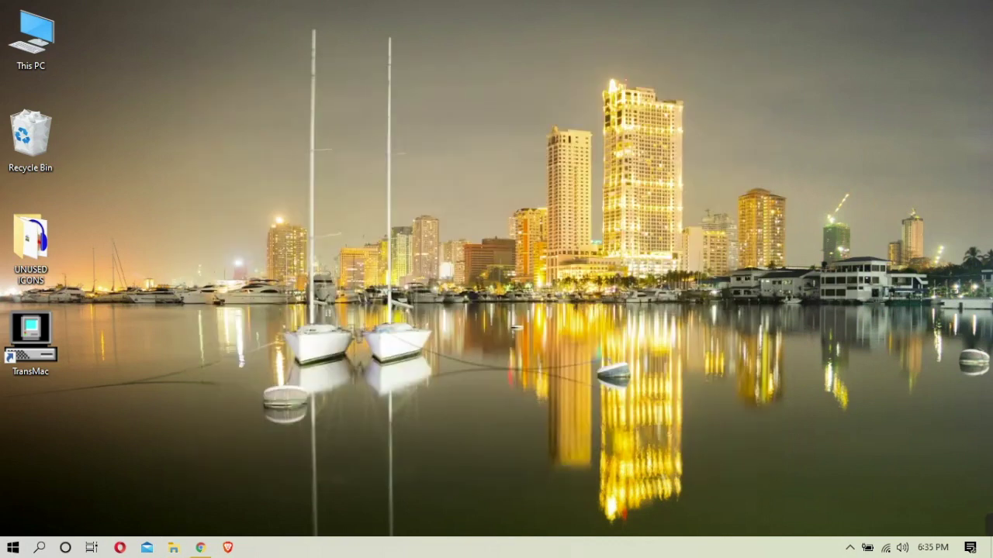
{"action": "right_click", "coordinate": [533, 103]}
{"action": "left_click", "coordinate": [574, 169]}
Step: Check in This PC that WIN10 (F:) shows 15.6 GB free of 19.5 GB, then close it
{"action": "key", "text": "Return"}
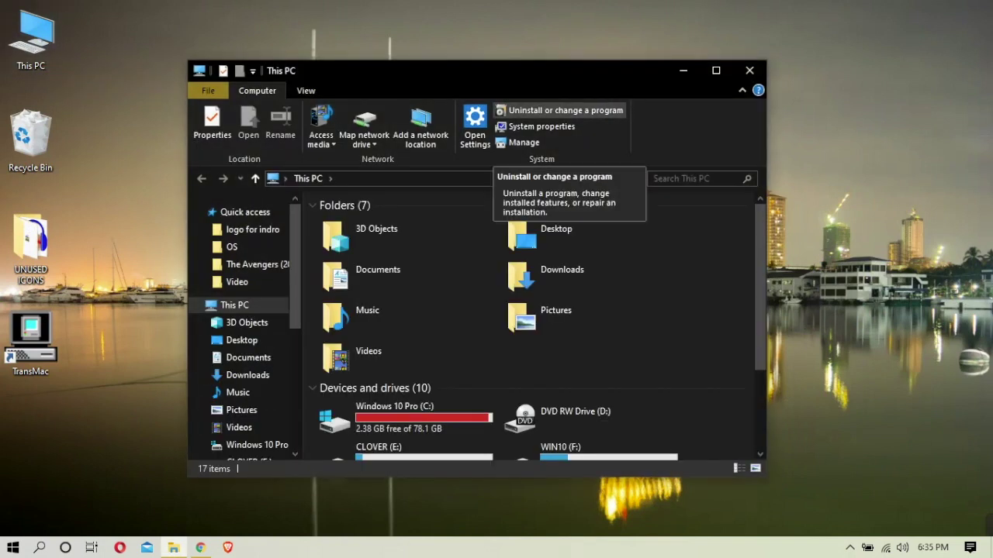
{"action": "left_click_drag", "start_coordinate": [435, 70], "coordinate": [583, 21]}
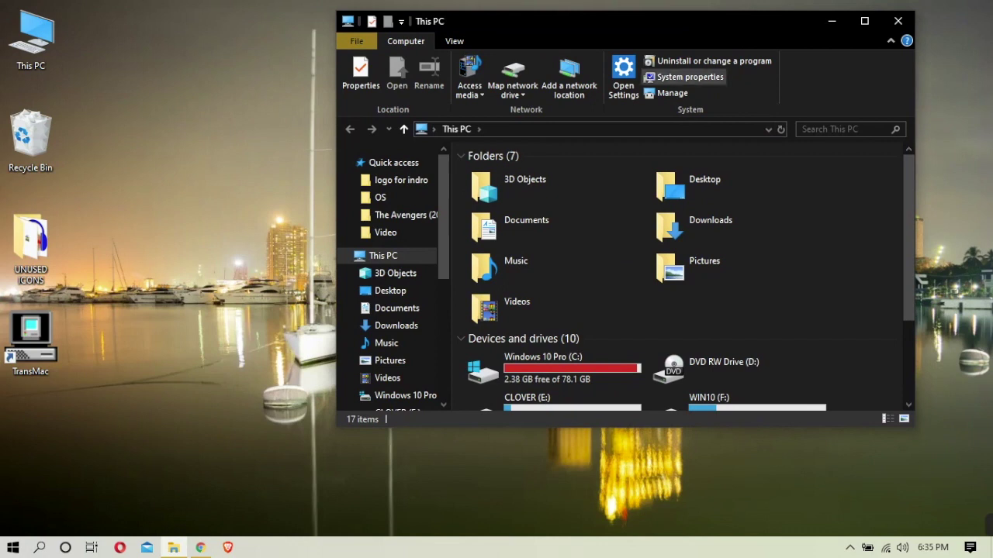
{"action": "scroll", "coordinate": [737, 349], "scroll_direction": "down", "scroll_amount": 3}
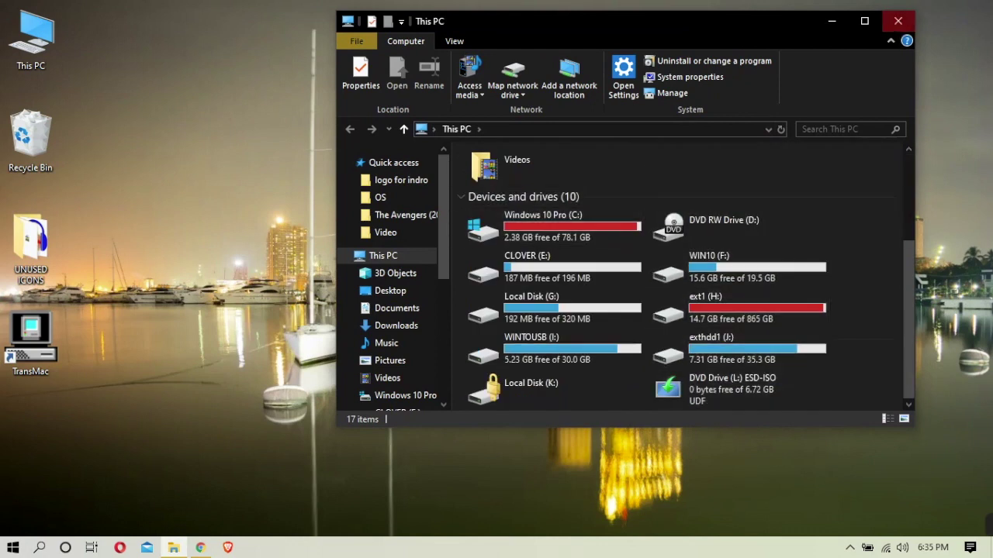
{"action": "left_click", "coordinate": [897, 21]}
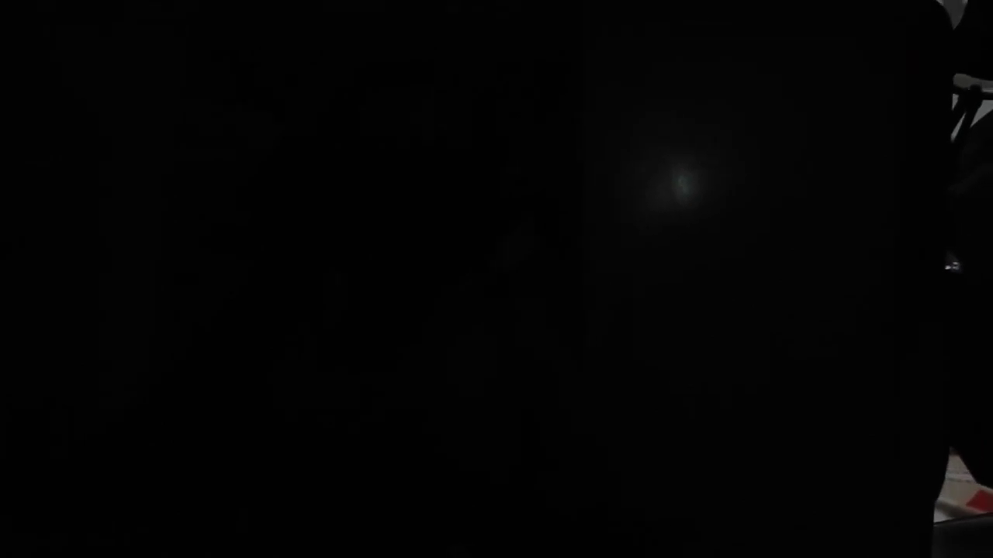
Step: From the F9 Boot Option Menu, boot the laptop from the first USB Hard Drive (UEFI) - SanDisk entry
{"action": "key", "text": "F9"}
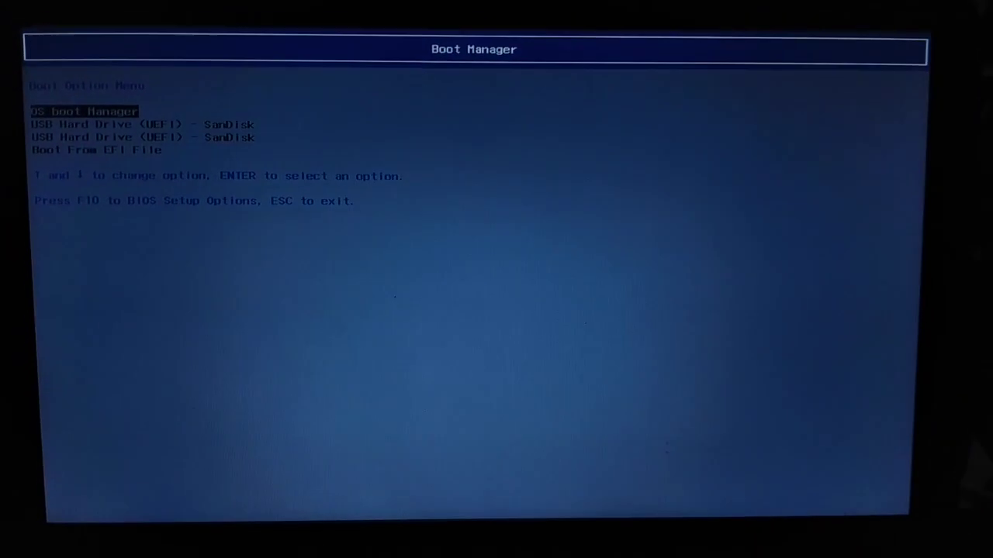
{"action": "key", "text": "Down"}
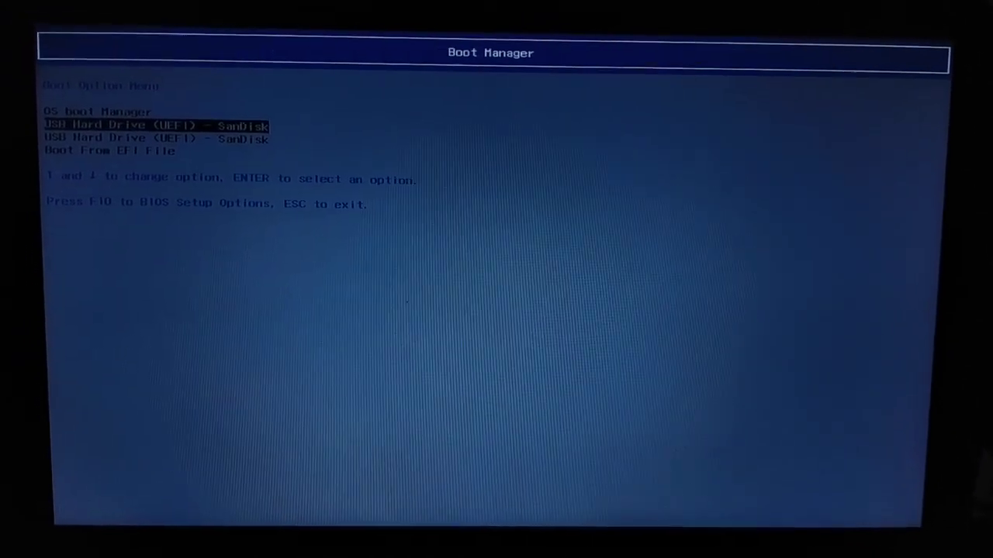
{"action": "key", "text": "Up"}
{"action": "key", "text": "Down"}
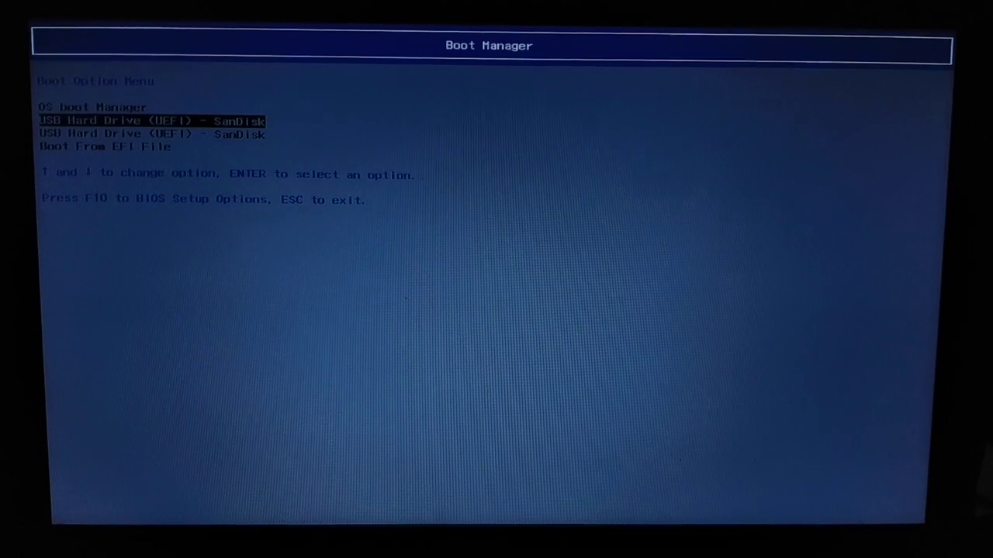
{"action": "key", "text": "Up"}
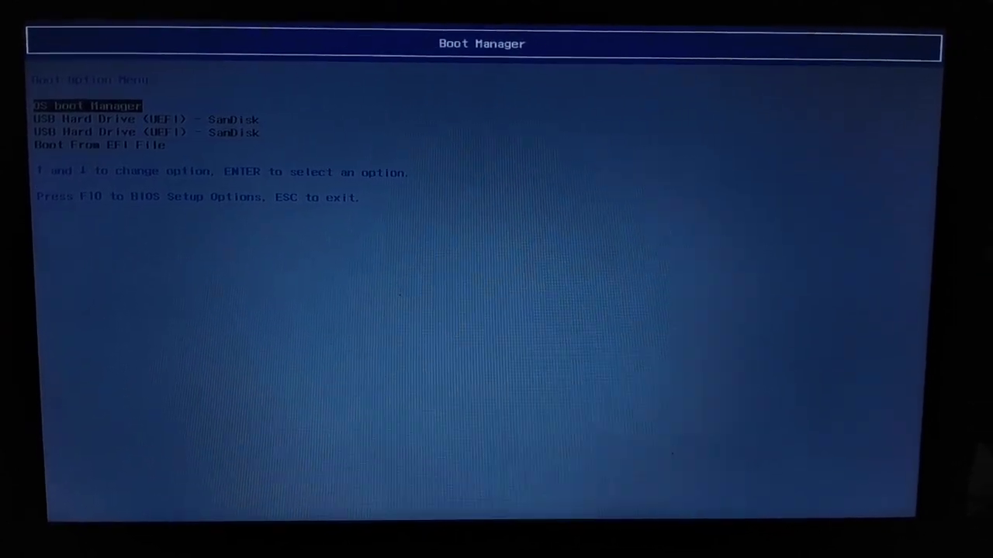
{"action": "key", "text": "Down"}
{"action": "key", "text": "Down"}
{"action": "key", "text": "Up"}
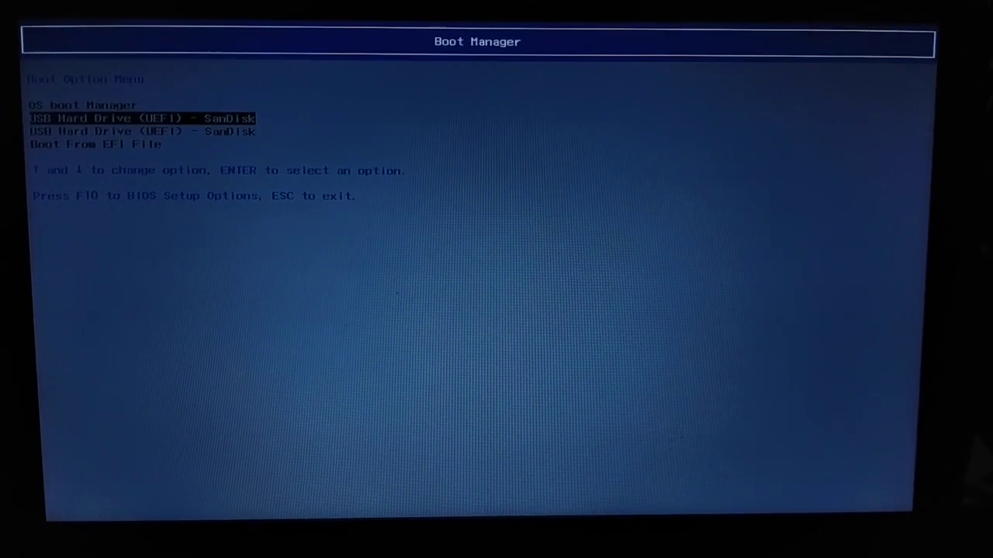
{"action": "key", "text": "Down"}
{"action": "key", "text": "Up"}
{"action": "key", "text": "Up"}
{"action": "key", "text": "Down"}
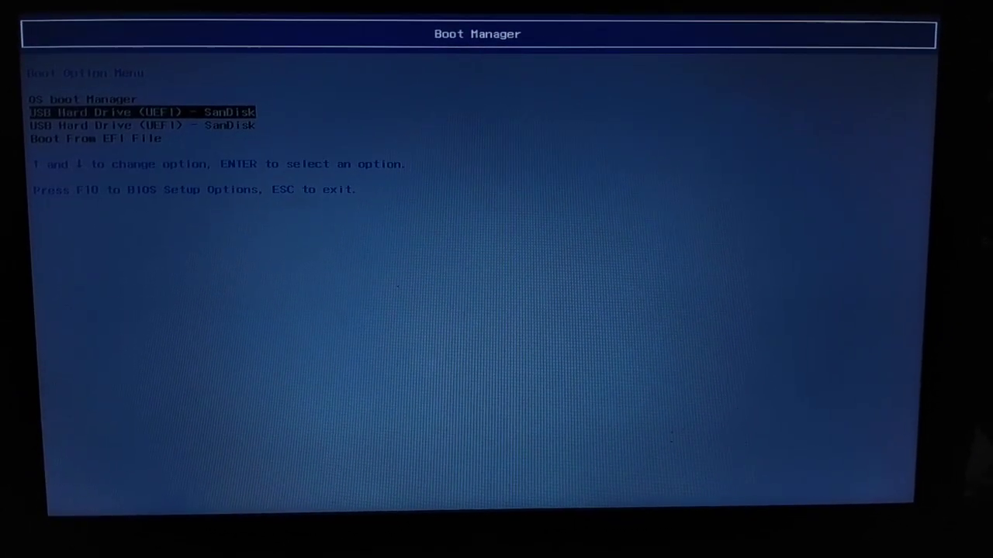
{"action": "key", "text": "Down"}
{"action": "key", "text": "Up"}
{"action": "key", "text": "Up"}
{"action": "key", "text": "Down"}
{"action": "key", "text": "Down"}
{"action": "key", "text": "Up"}
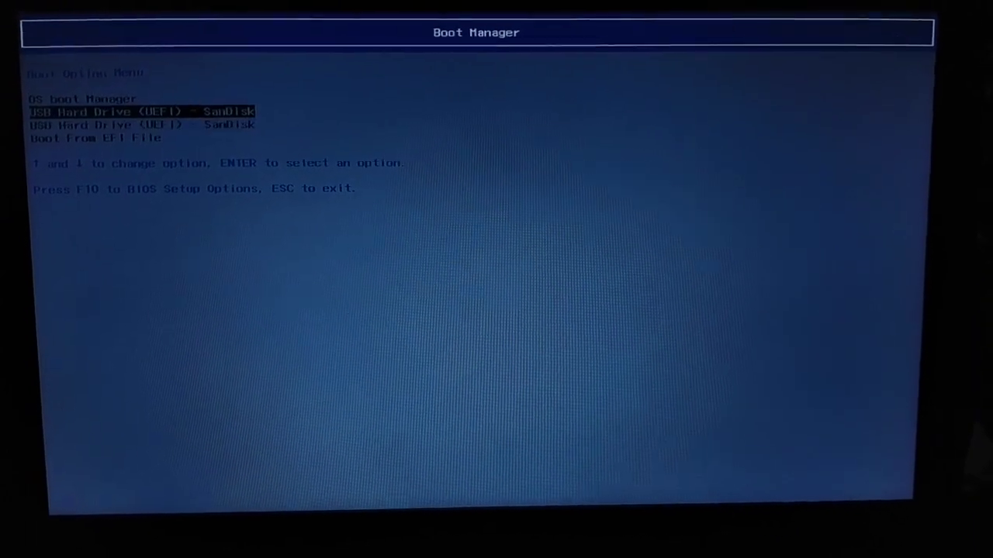
{"action": "key", "text": "Return"}
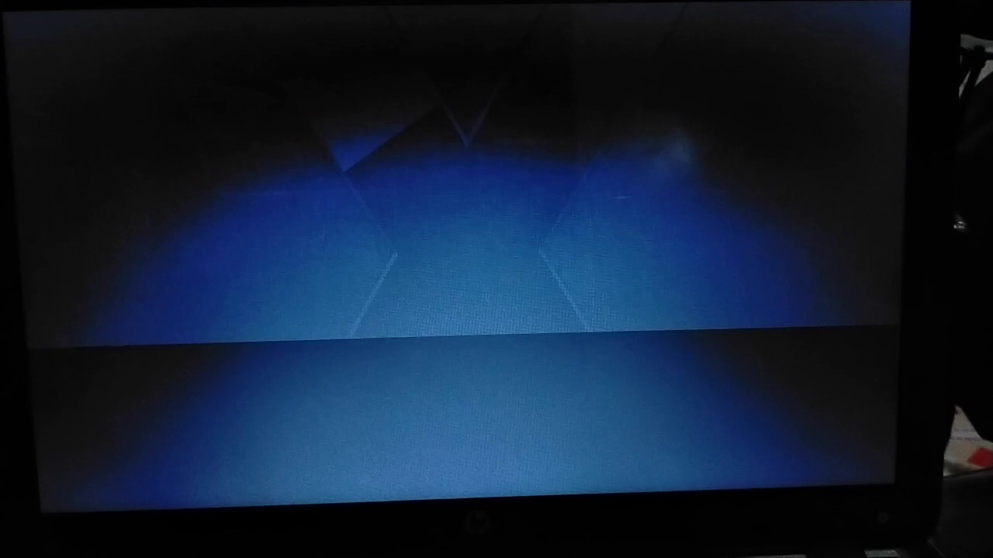
Step: Browse the Clover boot entries, including the WIN10 Windows volumes, then exit the Clover screen
{"action": "key", "text": "Right"}
{"action": "key", "text": "Right"}
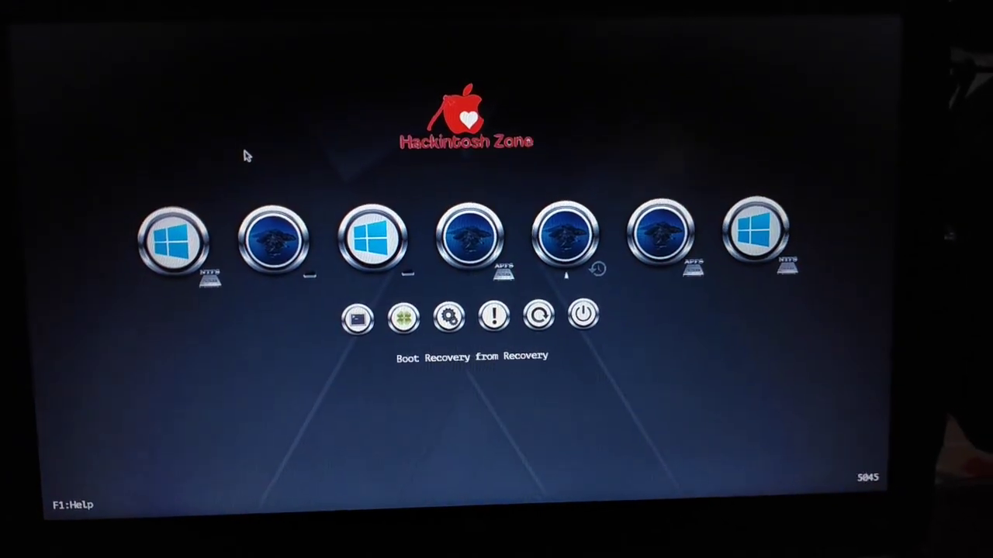
{"action": "key", "text": "Left"}
{"action": "key", "text": "Left"}
{"action": "key", "text": "Left"}
{"action": "key", "text": "Left"}
{"action": "key", "text": "Left"}
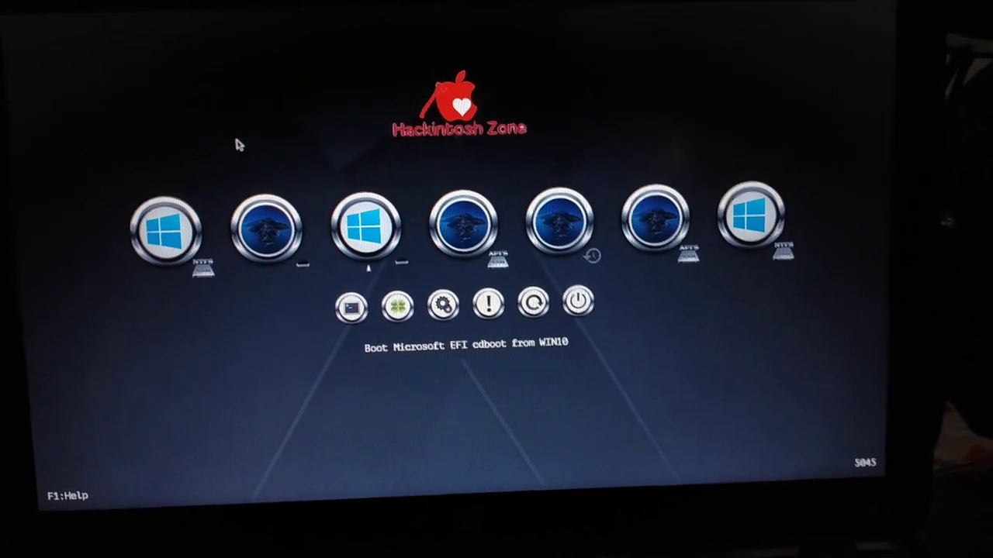
{"action": "key", "text": "Right"}
{"action": "key", "text": "Right"}
{"action": "key", "text": "Right"}
{"action": "key", "text": "Right"}
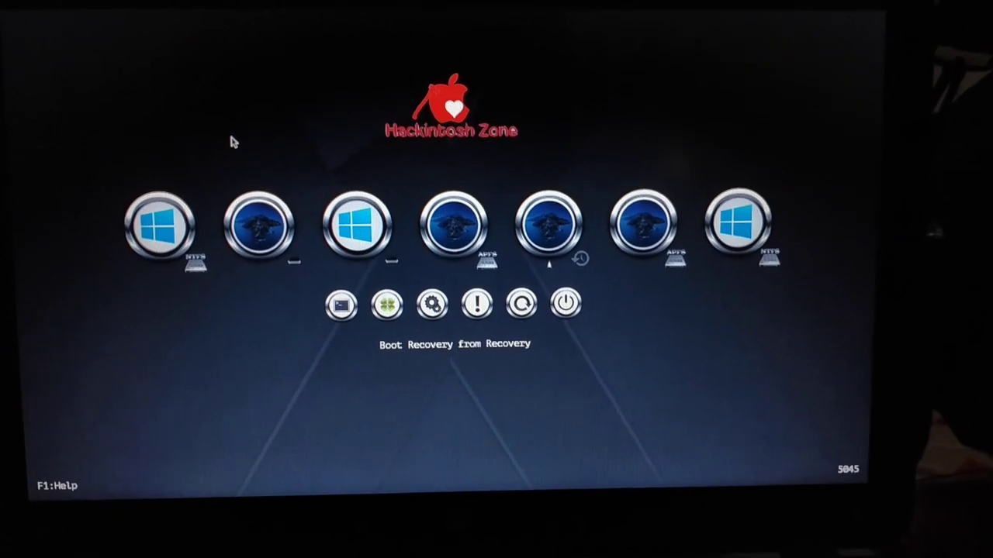
{"action": "key", "text": "Return"}
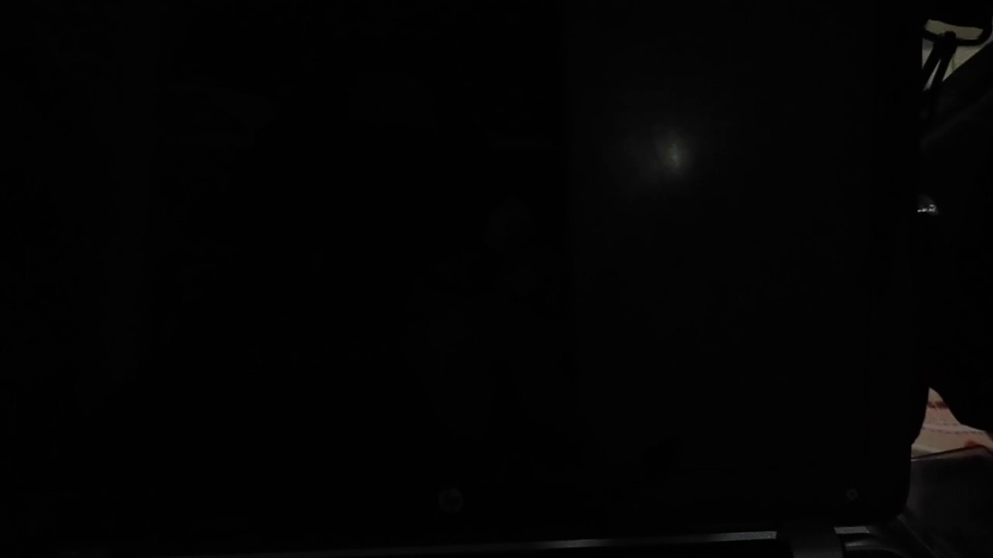
Step: Boot the laptop from the second USB Hard Drive (UEFI) - SanDisk entry via the F9 menu
{"action": "key", "text": "F9"}
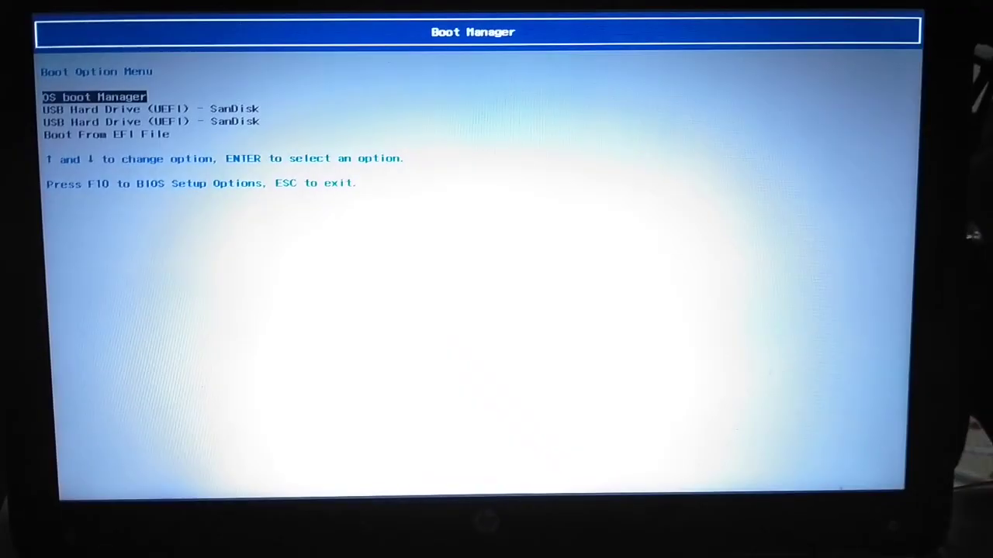
{"action": "key", "text": "Down"}
{"action": "key", "text": "Down"}
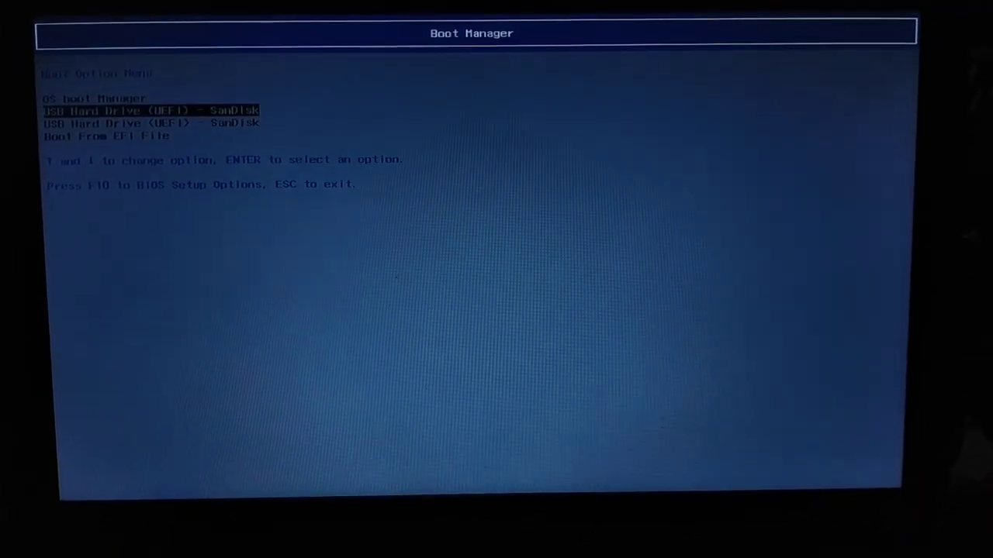
{"action": "key", "text": "Return"}
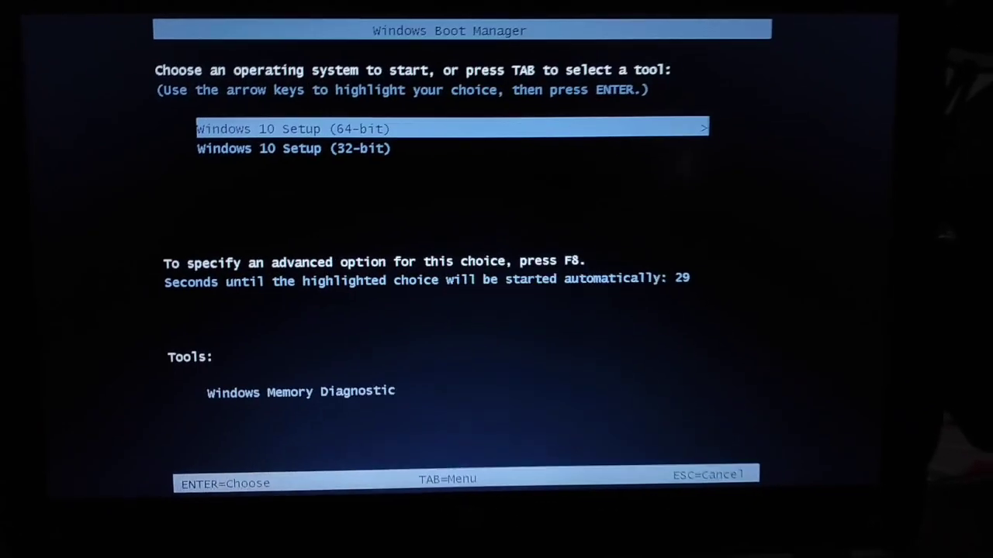
Step: Choose Windows 10 Setup (64-bit) rather than 32-bit in Windows Boot Manager
{"action": "key", "text": "Down"}
{"action": "key", "text": "Up"}
{"action": "key", "text": "Down"}
{"action": "key", "text": "Up"}
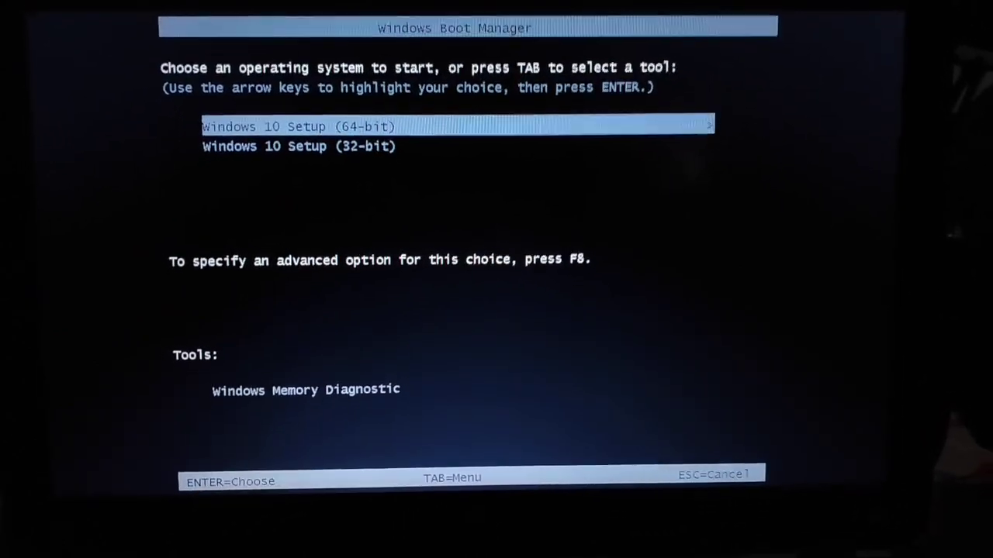
{"action": "key", "text": "Return"}
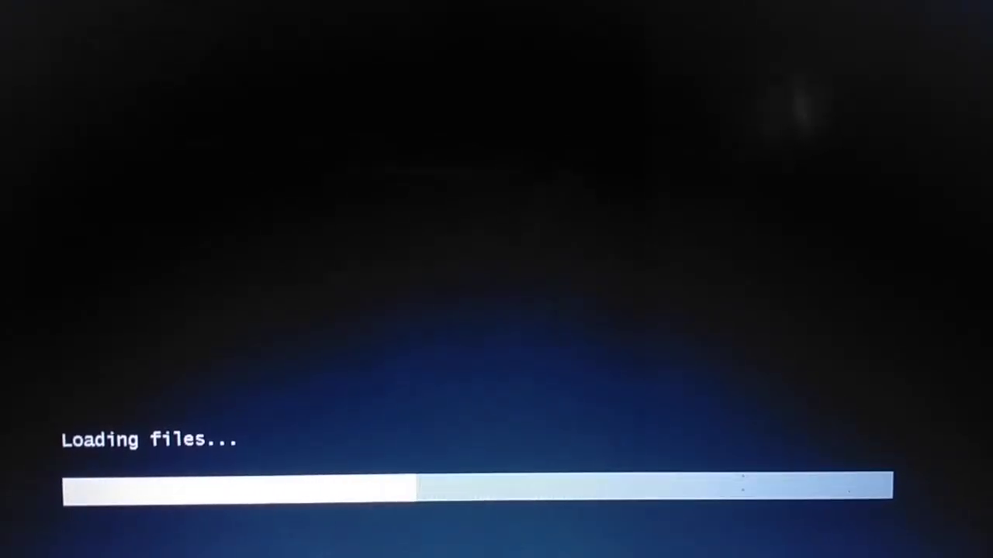